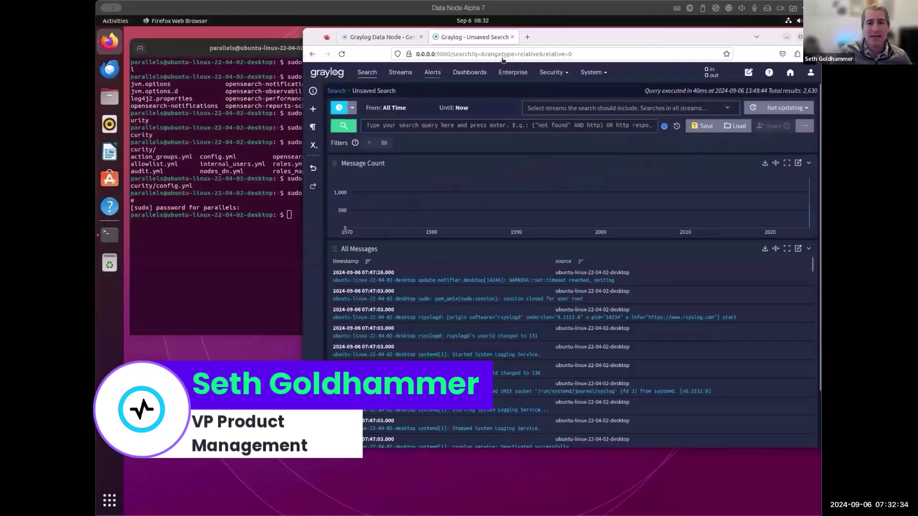
Rerun the message search, and check the OpenSearch cluster status on the System overview page.
{"action": "left_click", "coordinate": [351, 130]}
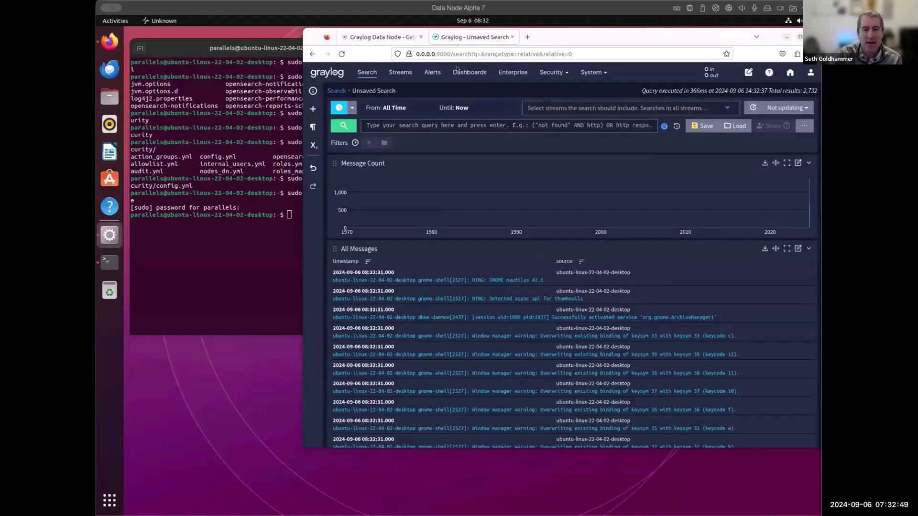
{"action": "left_click", "coordinate": [593, 72]}
{"action": "left_click", "coordinate": [583, 93]}
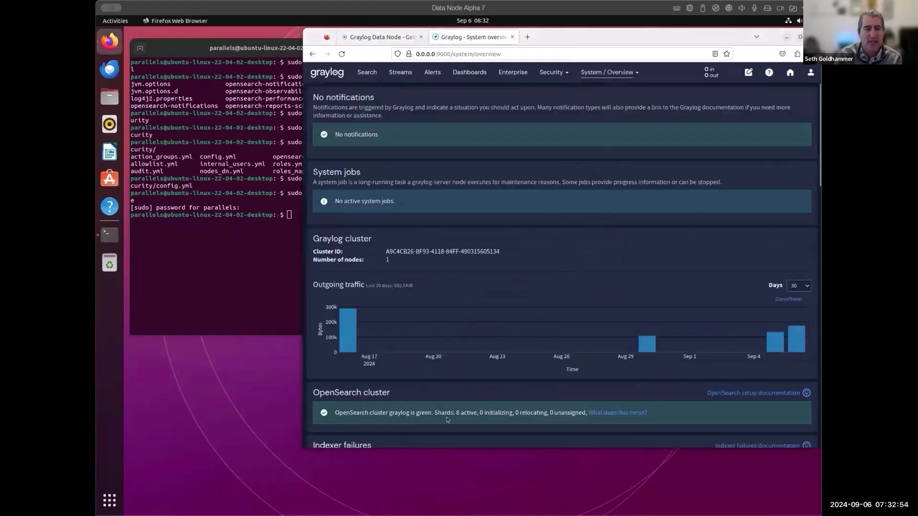
{"action": "left_click_drag", "start_coordinate": [365, 414], "coordinate": [442, 414]}
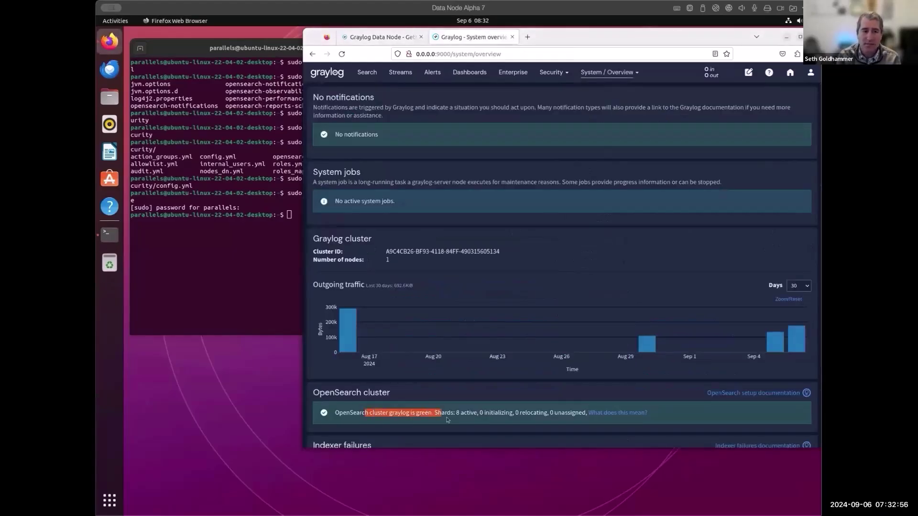
{"action": "left_click", "coordinate": [486, 421]}
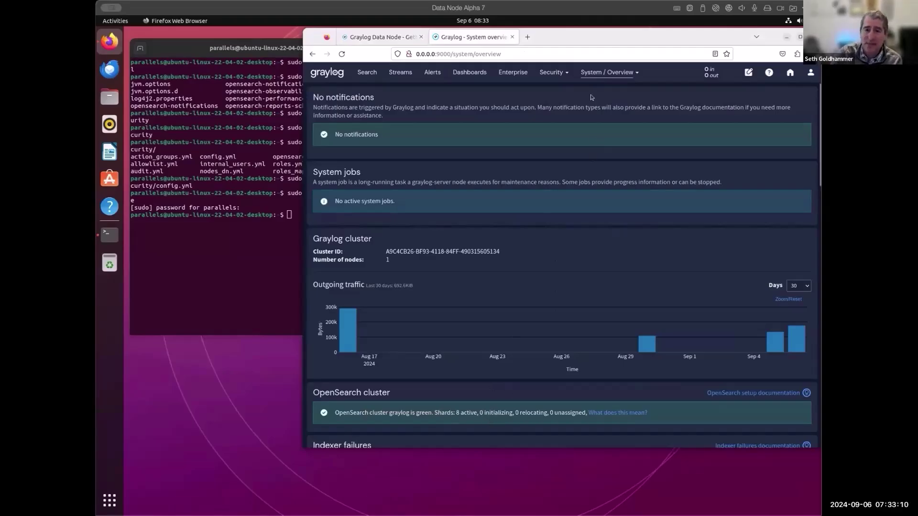
Open the Data Nodes migration wizard and create a new certificate authority with the organization name Graylog CA.
{"action": "left_click", "coordinate": [604, 71]}
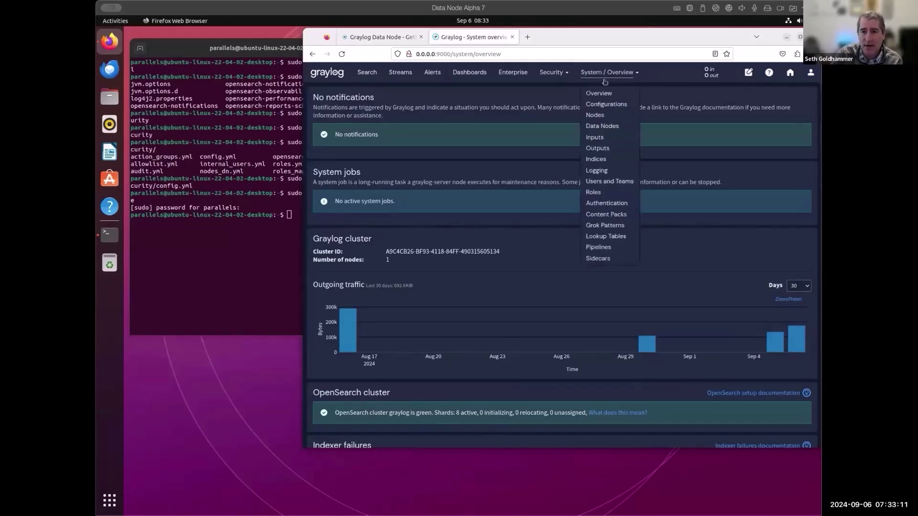
{"action": "left_click", "coordinate": [605, 126]}
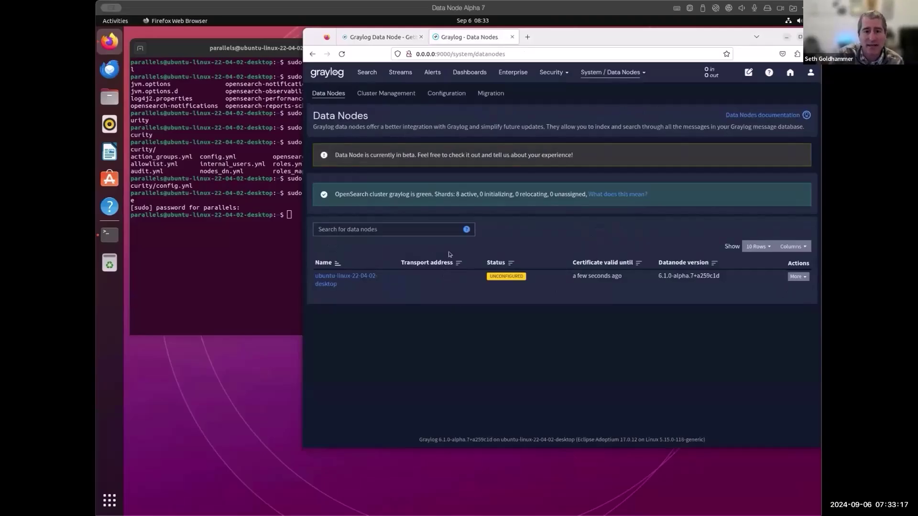
{"action": "left_click", "coordinate": [499, 95]}
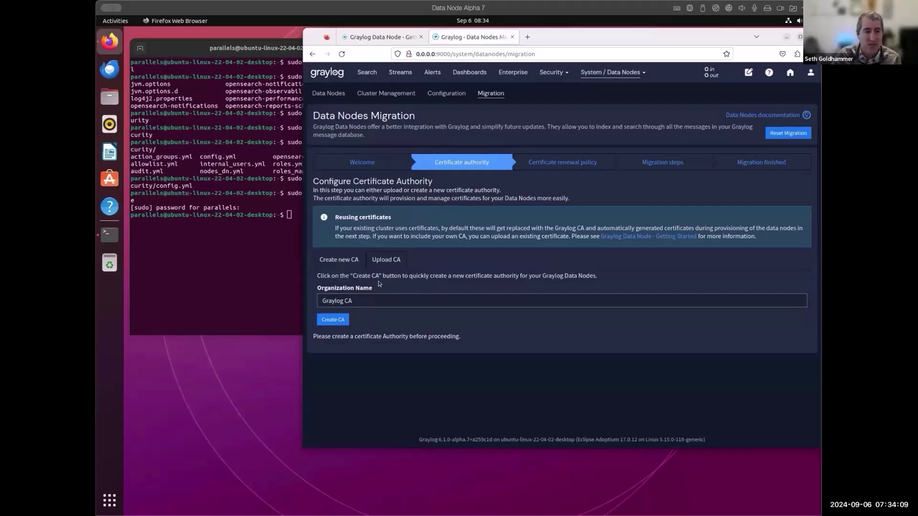
{"action": "left_click", "coordinate": [341, 323]}
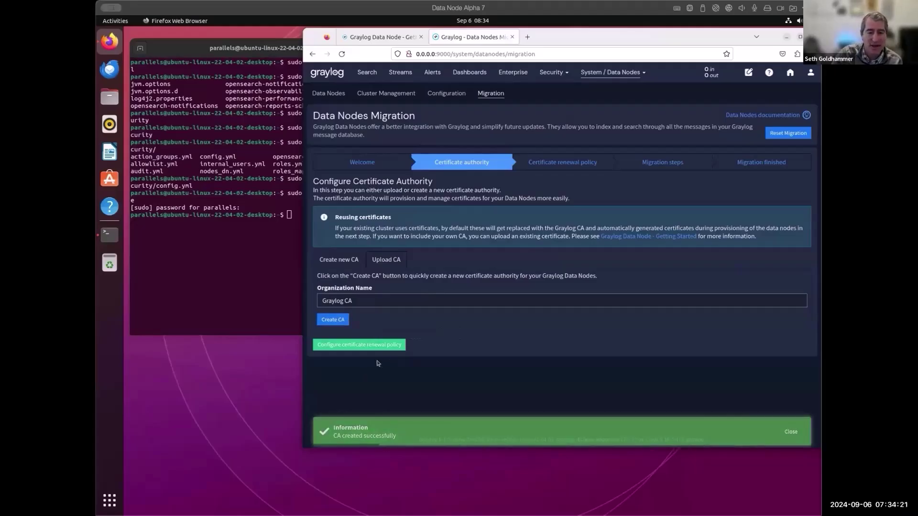
Configure the certificate renewal policy with Automatic renewal mode and a certificate lifetime of 30 days.
{"action": "left_click", "coordinate": [357, 344]}
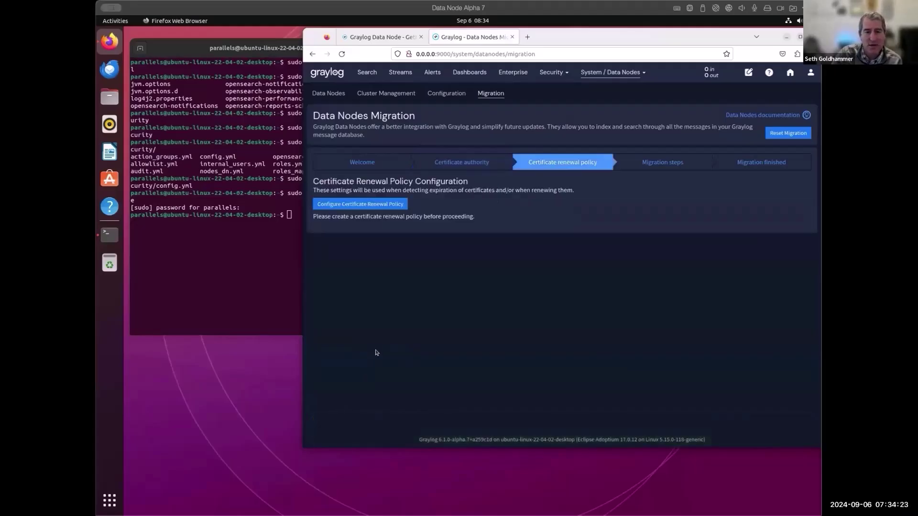
{"action": "left_click", "coordinate": [362, 204]}
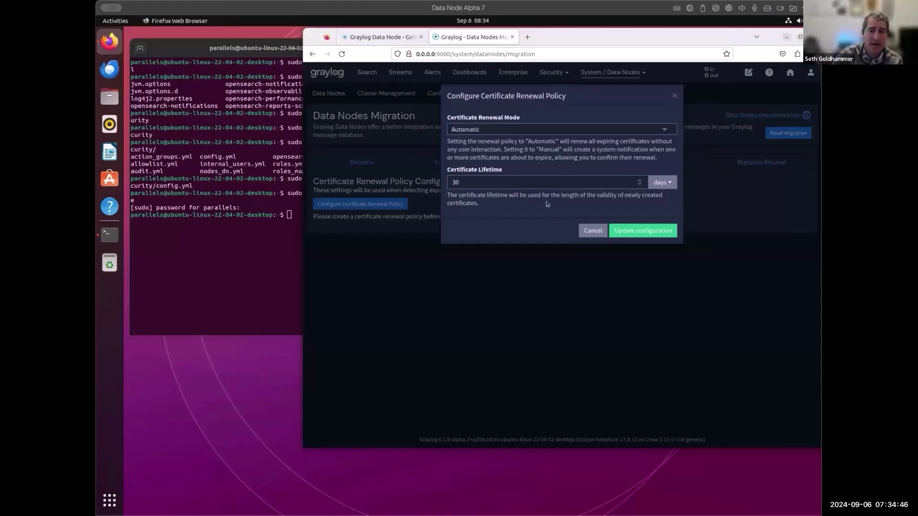
{"action": "left_click", "coordinate": [646, 231]}
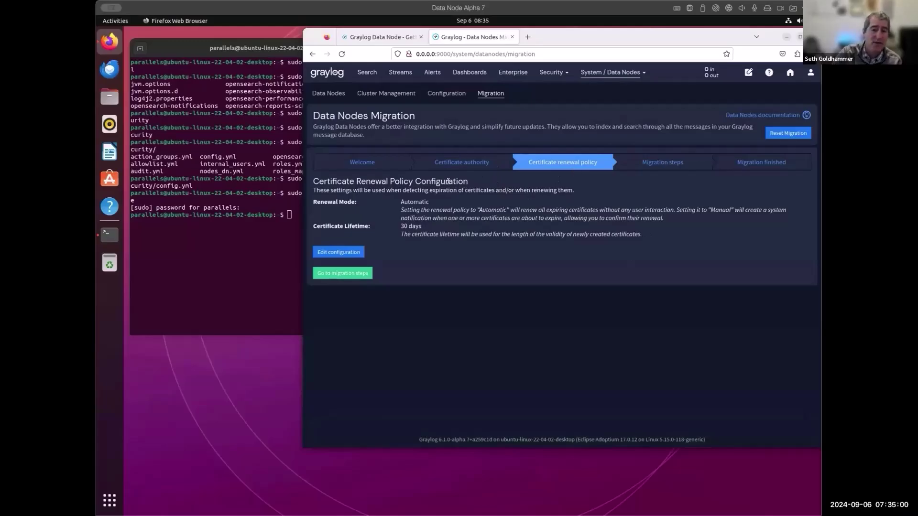
Proceed to the migration steps and choose In-Place migration as the migration type.
{"action": "left_click", "coordinate": [361, 274]}
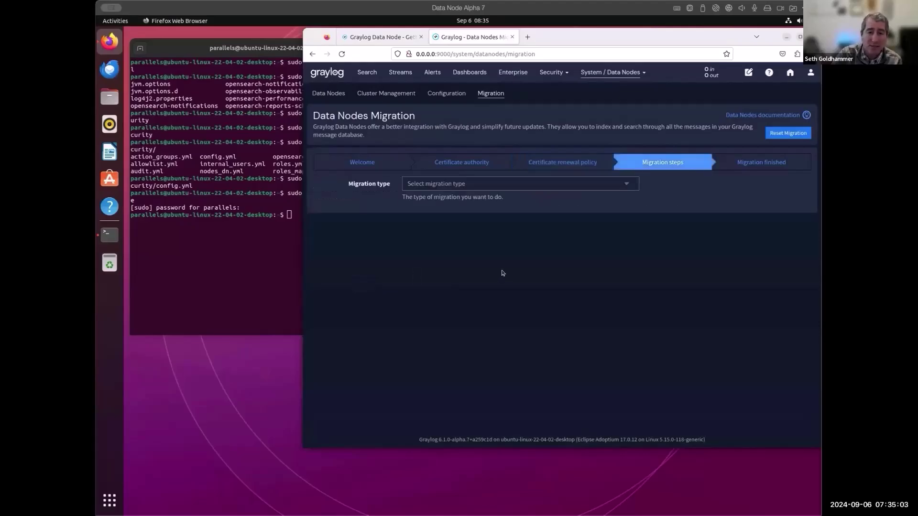
{"action": "left_click", "coordinate": [486, 185]}
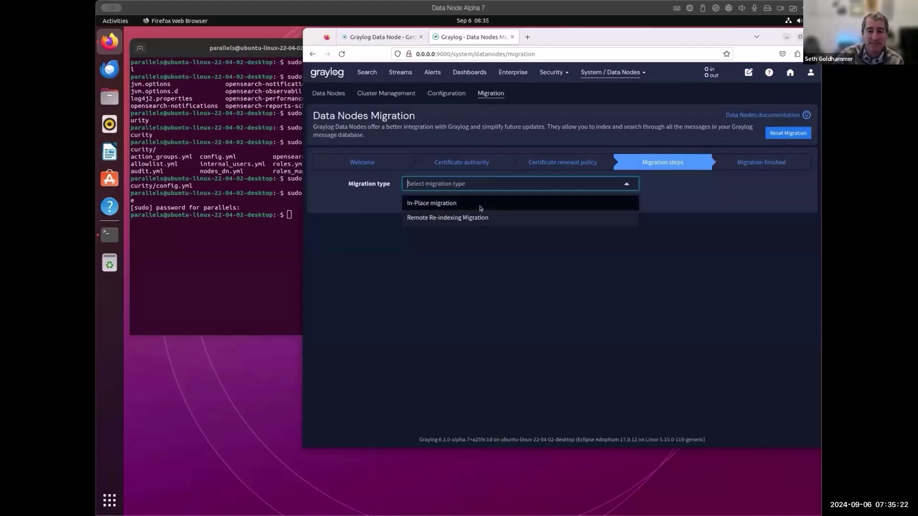
{"action": "left_click", "coordinate": [480, 205]}
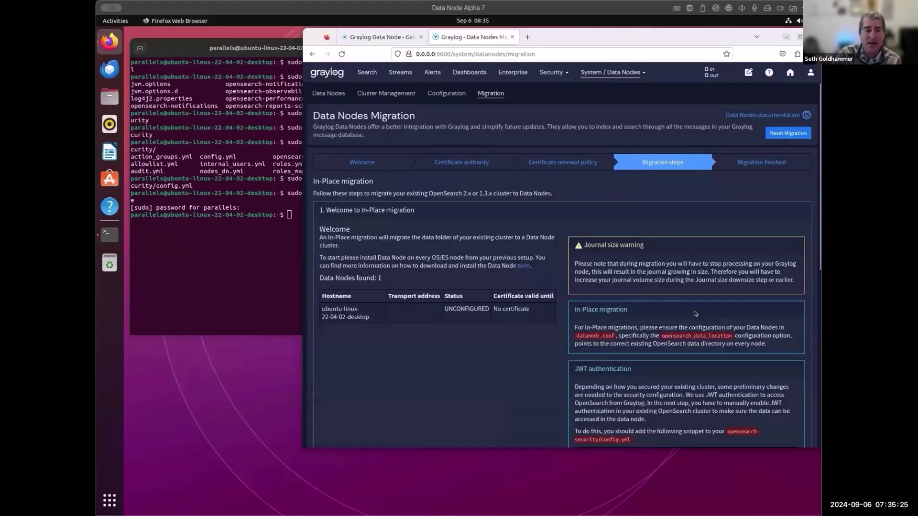
Run the directory compatibility check for the in-place migration and provision the Data Nodes with certificates.
{"action": "scroll", "coordinate": [651, 287], "scroll_direction": "down", "scroll_amount": 2}
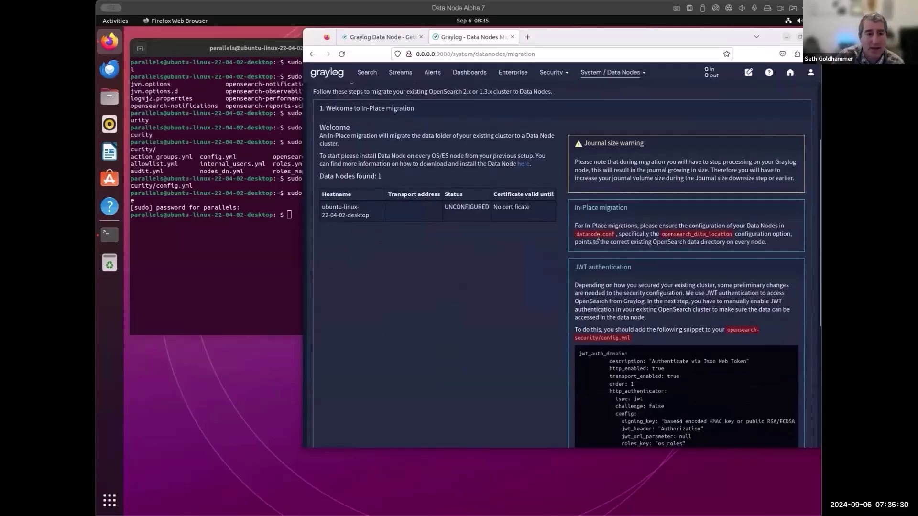
{"action": "scroll", "coordinate": [598, 237], "scroll_direction": "down", "scroll_amount": 1}
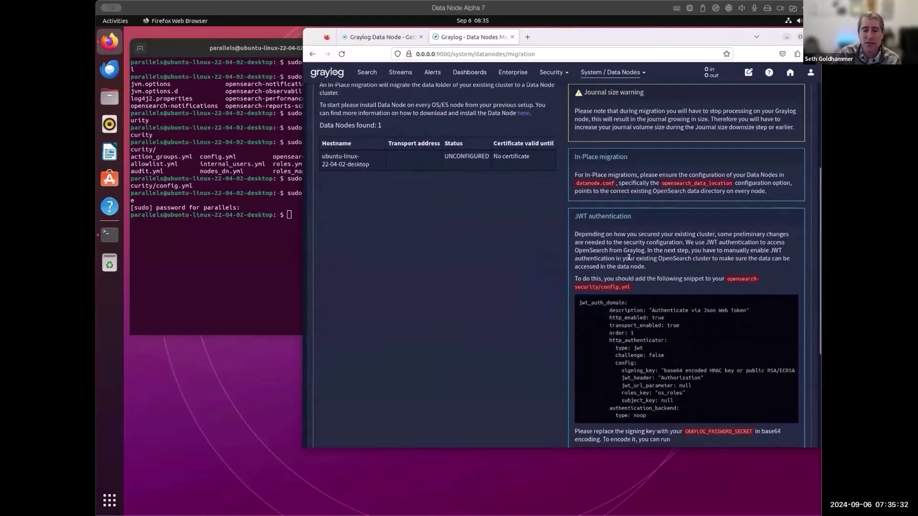
{"action": "scroll", "coordinate": [638, 310], "scroll_direction": "down", "scroll_amount": 1}
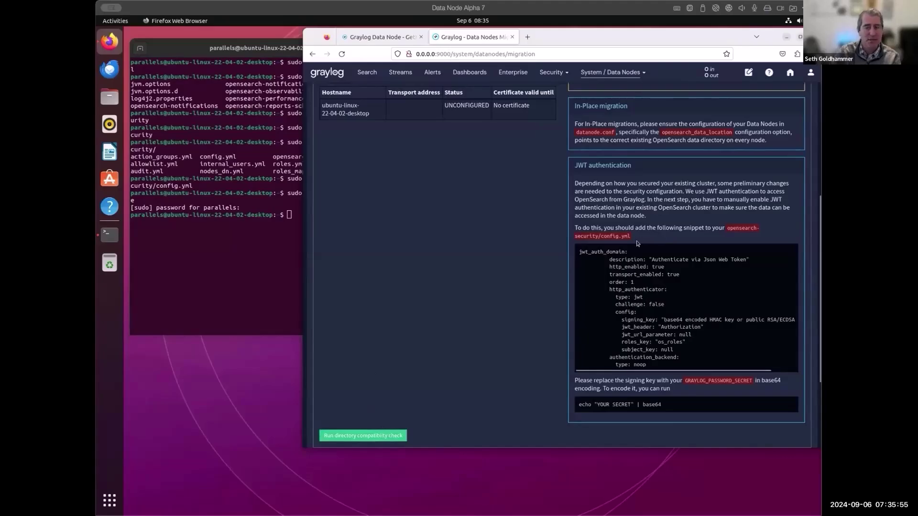
{"action": "scroll", "coordinate": [449, 310], "scroll_direction": "up", "scroll_amount": 1}
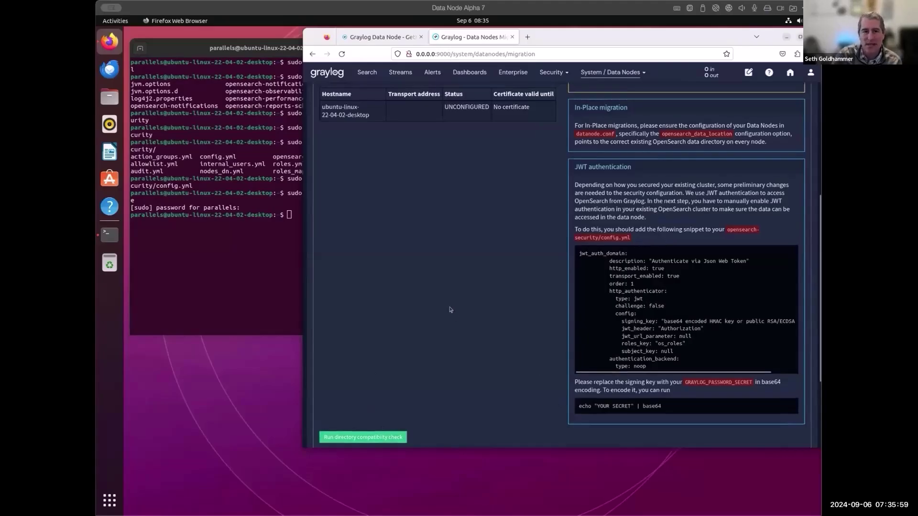
{"action": "scroll", "coordinate": [449, 310], "scroll_direction": "up", "scroll_amount": 3}
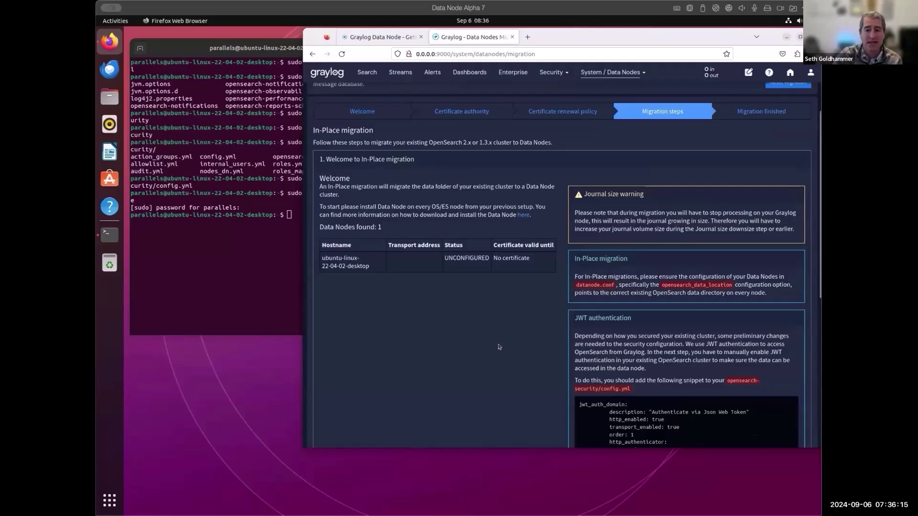
{"action": "scroll", "coordinate": [498, 346], "scroll_direction": "down", "scroll_amount": 3}
{"action": "scroll", "coordinate": [497, 347], "scroll_direction": "down", "scroll_amount": 2}
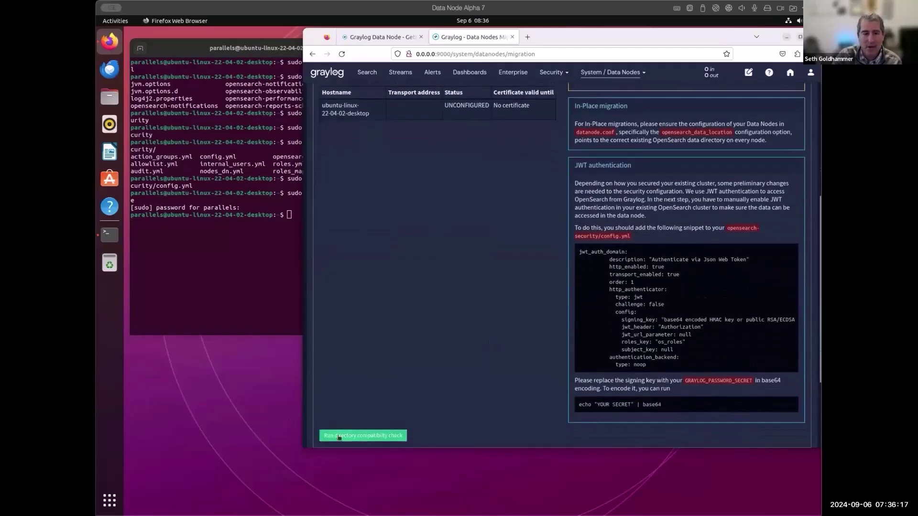
{"action": "left_click", "coordinate": [353, 435]}
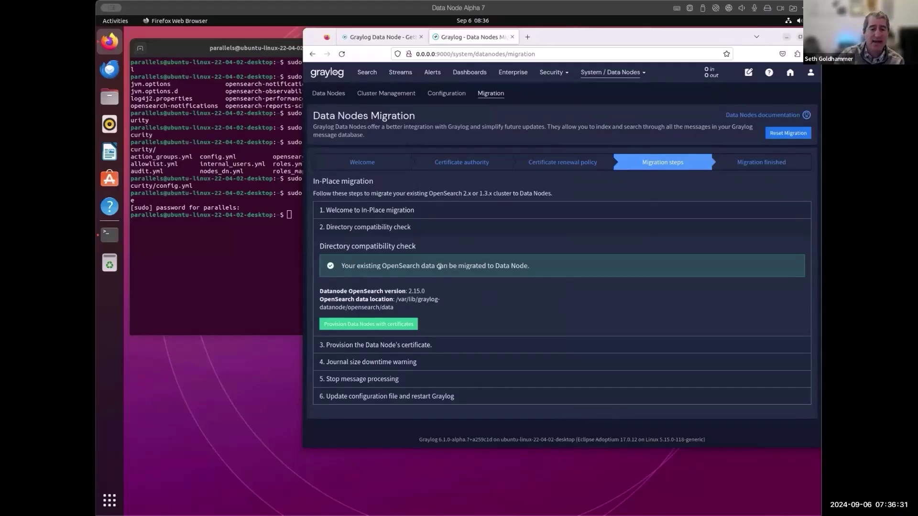
{"action": "left_click", "coordinate": [377, 325]}
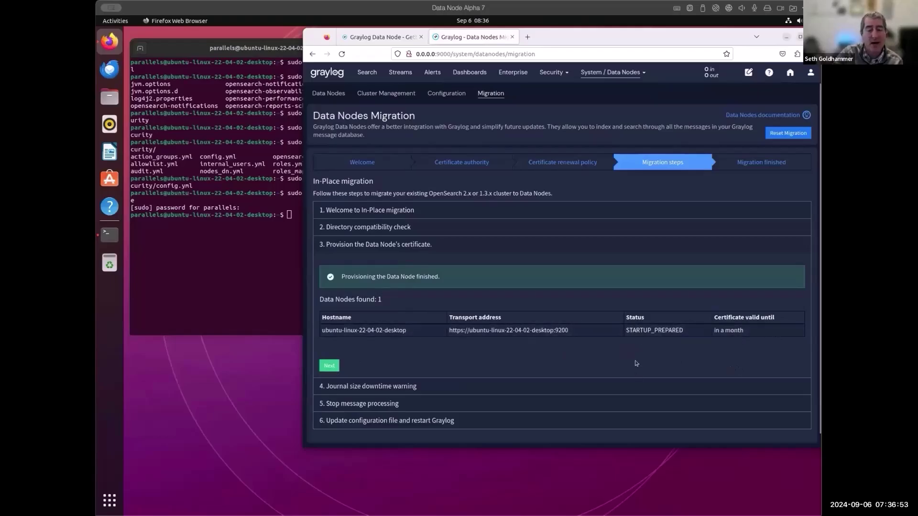
{"action": "left_click", "coordinate": [330, 365]}
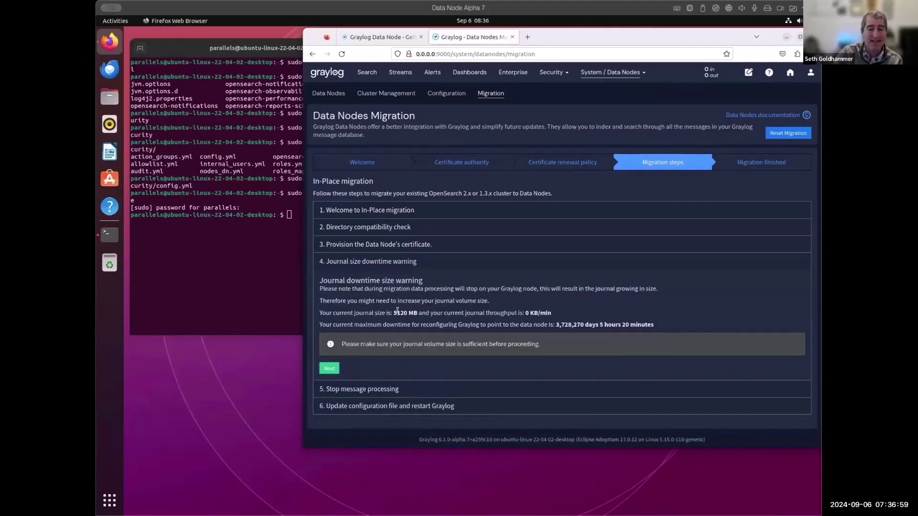
Review the journal size and maximum downtime in the journal warning, and proceed to stopping message processing.
{"action": "left_click_drag", "start_coordinate": [397, 313], "coordinate": [407, 313]}
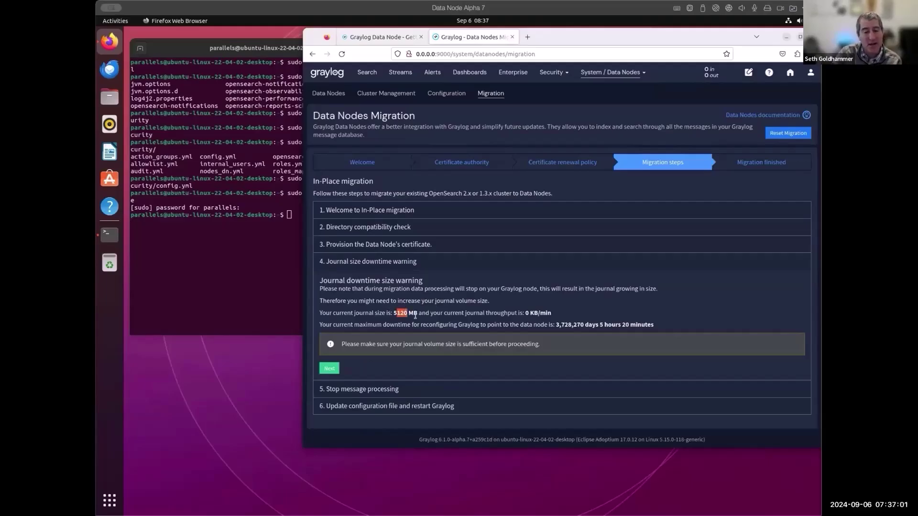
{"action": "left_click", "coordinate": [522, 308]}
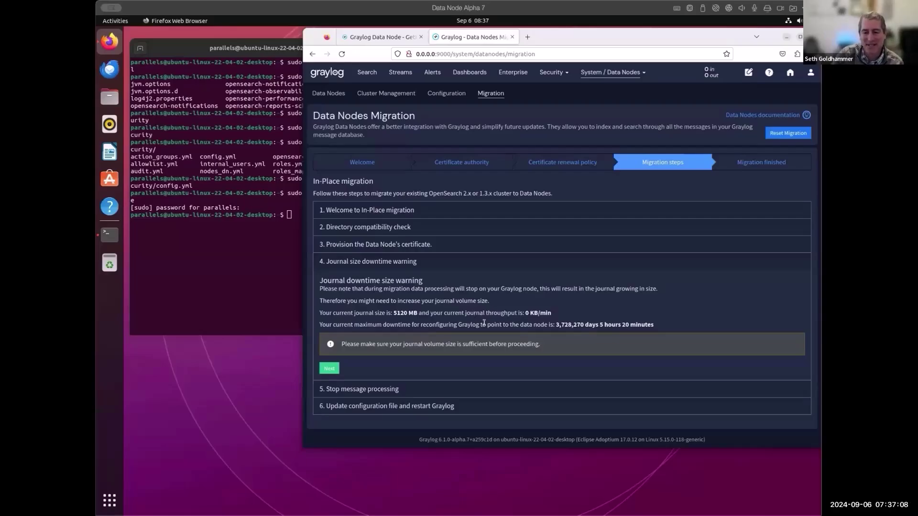
{"action": "left_click_drag", "start_coordinate": [552, 325], "coordinate": [587, 324]}
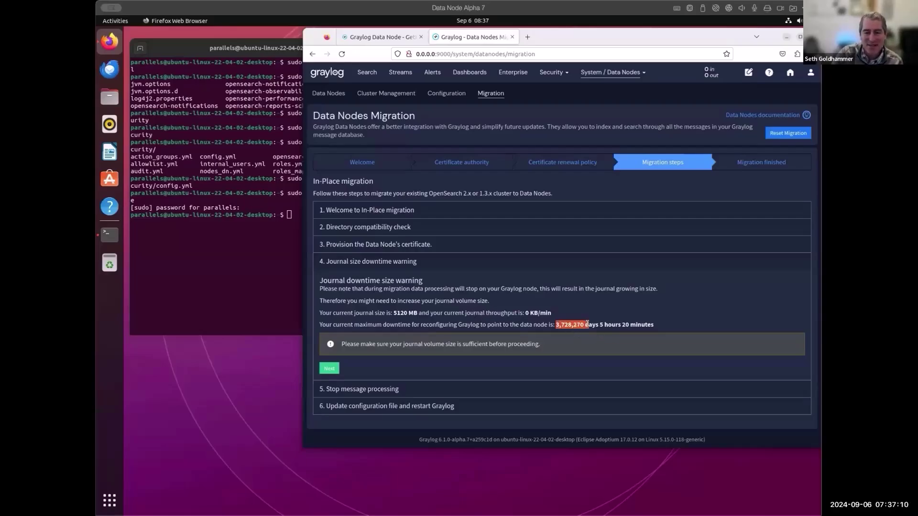
{"action": "left_click", "coordinate": [510, 325]}
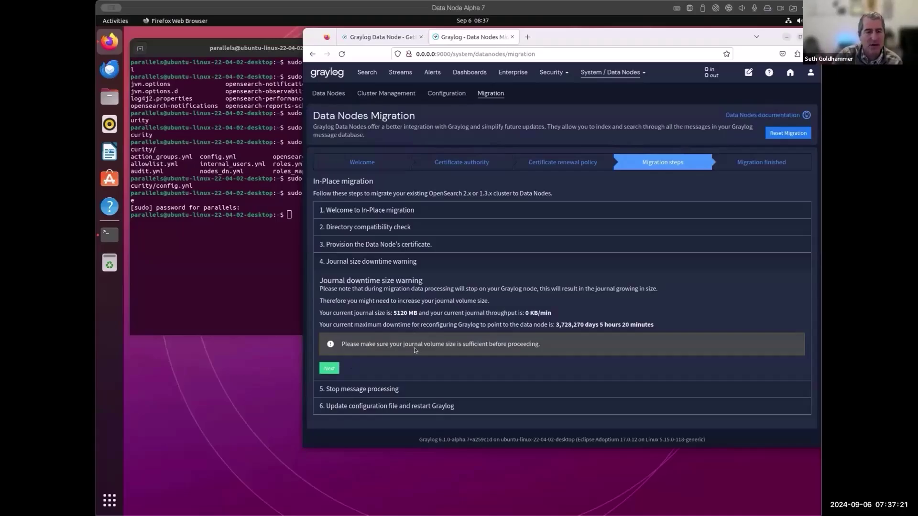
{"action": "left_click", "coordinate": [329, 368]}
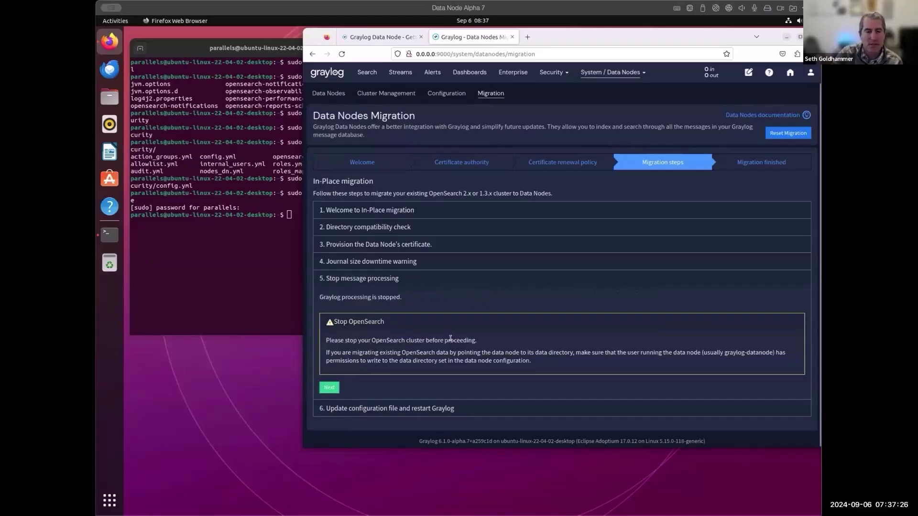
Switch to the terminal and stop OpenSearch with "sudo systemctl stop opensearch.service", entering the sudo password.
{"action": "left_click", "coordinate": [288, 227]}
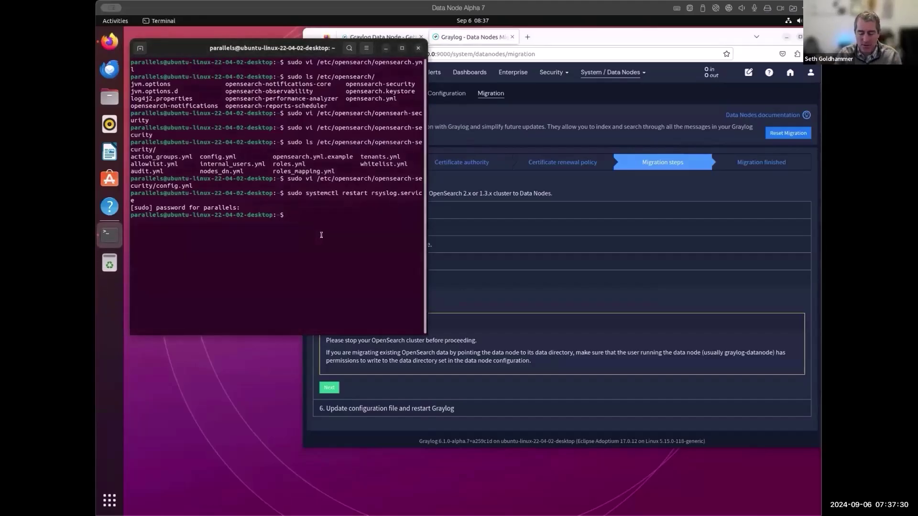
{"action": "type", "text": "sudo systemctl st"}
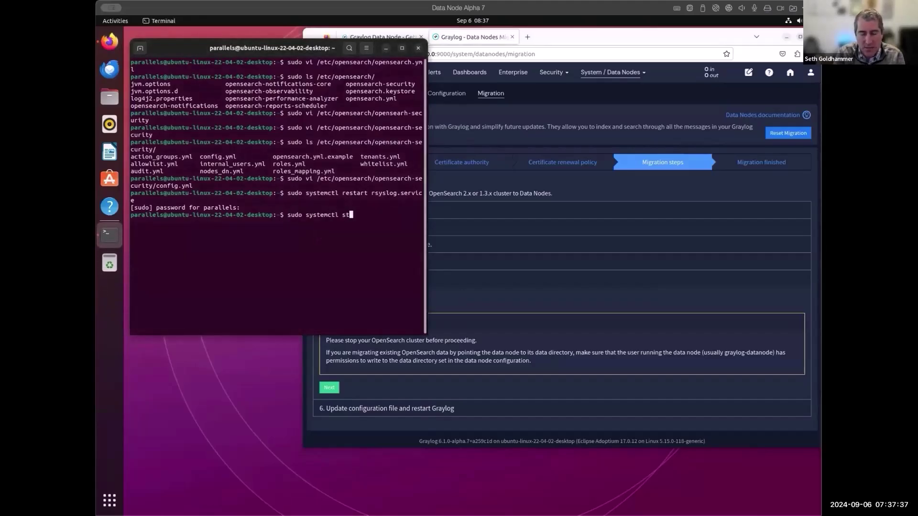
{"action": "type", "text": "op opensearch.service"}
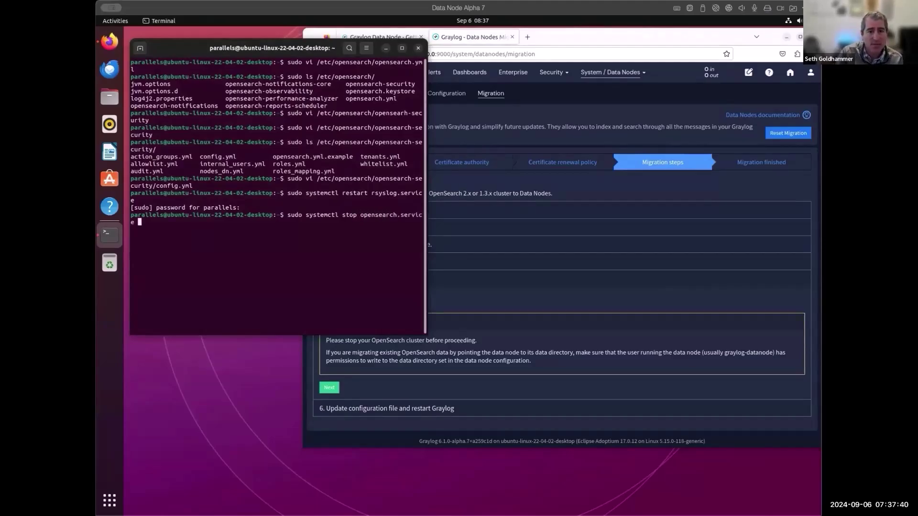
{"action": "key", "text": "Return"}
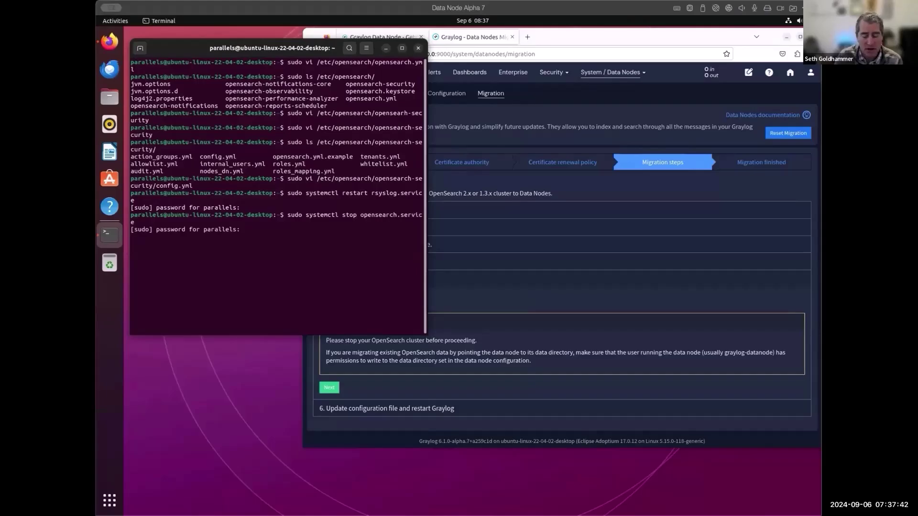
{"action": "key", "text": "Return"}
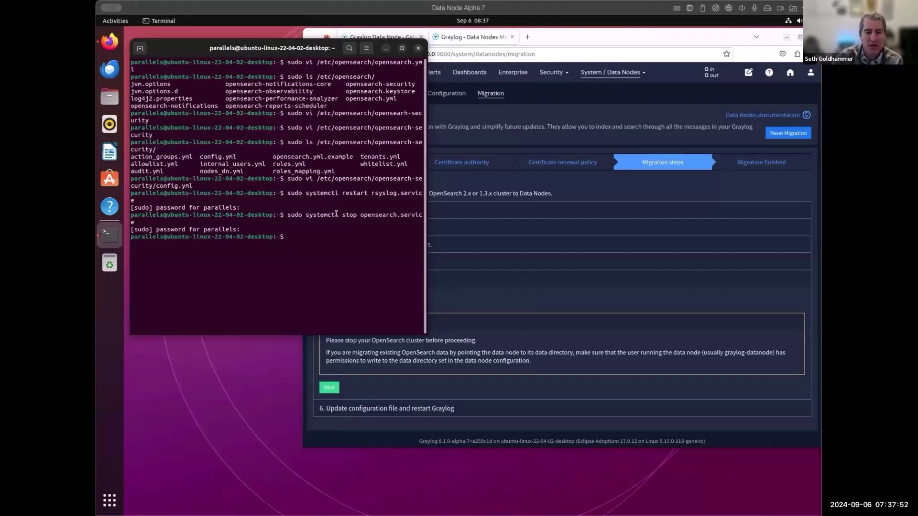
Switch back to Graylog in Firefox and advance the migration to updating the configuration file and restarting Graylog.
{"action": "left_click", "coordinate": [337, 378]}
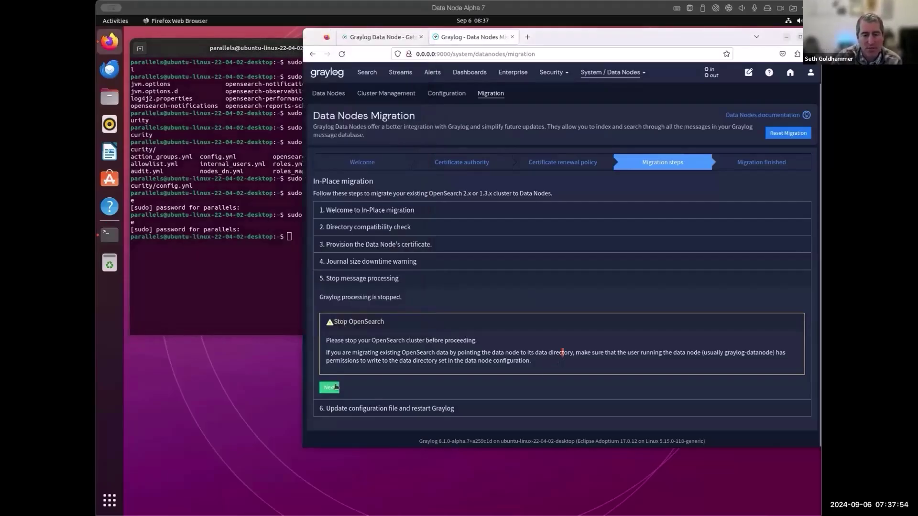
{"action": "left_click", "coordinate": [332, 387]}
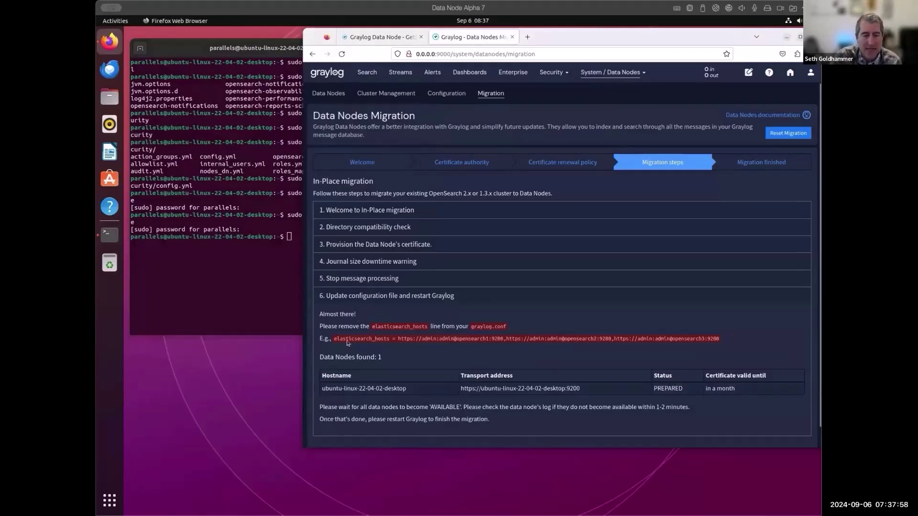
Switch to the terminal and open the Graylog server configuration with "sudo vi /etc/graylog/server/server.conf".
{"action": "left_click", "coordinate": [284, 275]}
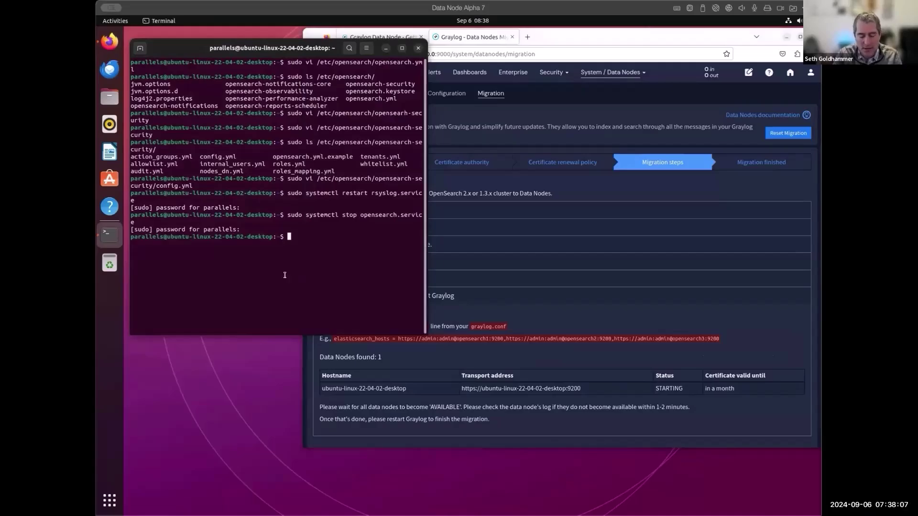
{"action": "type", "text": "sudo vi "}
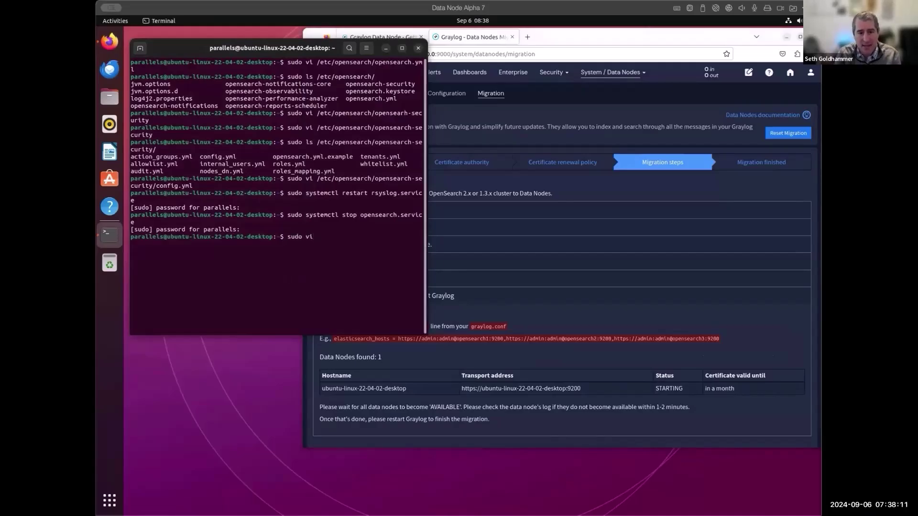
{"action": "type", "text": "/etc/"}
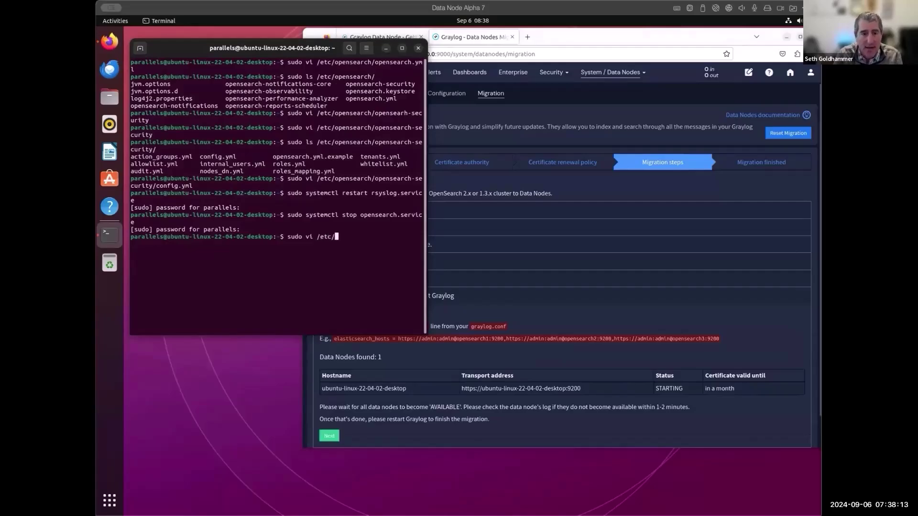
{"action": "type", "text": "gr"}
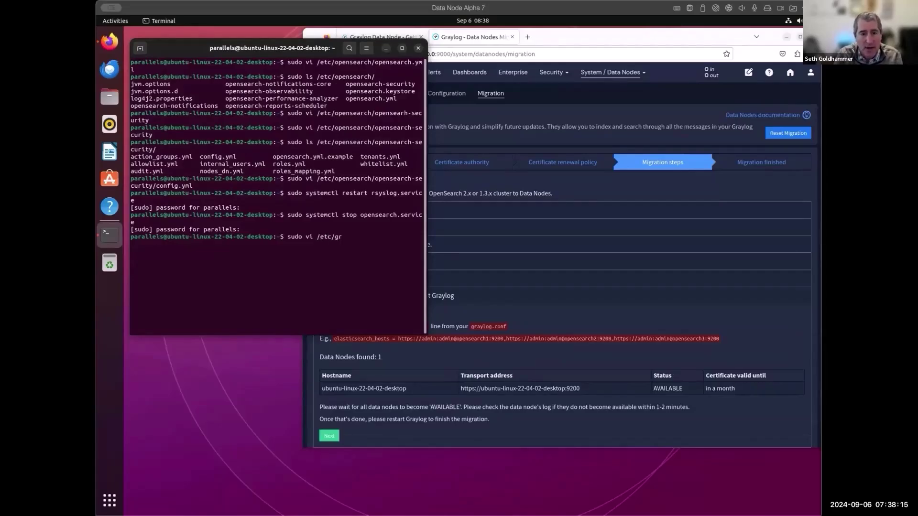
{"action": "type", "text": "aylog/server/s"}
{"action": "key", "text": "Tab"}
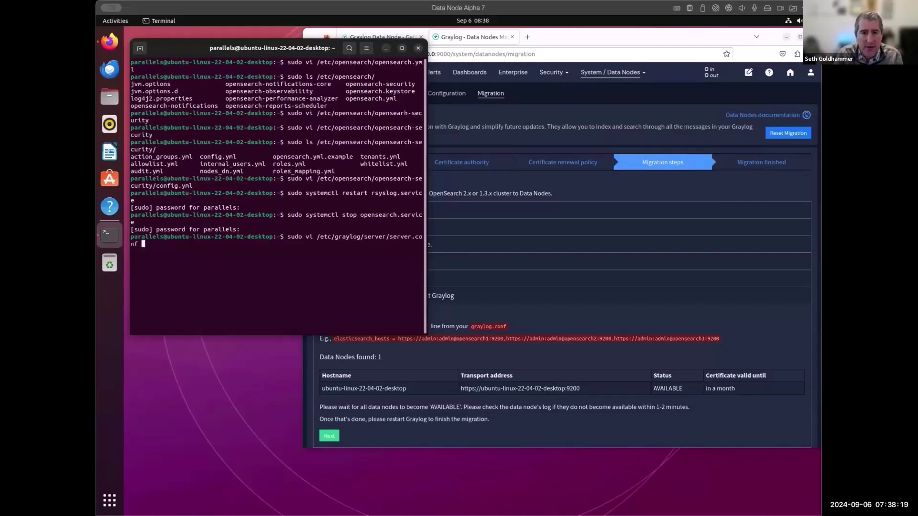
{"action": "key", "text": "Return"}
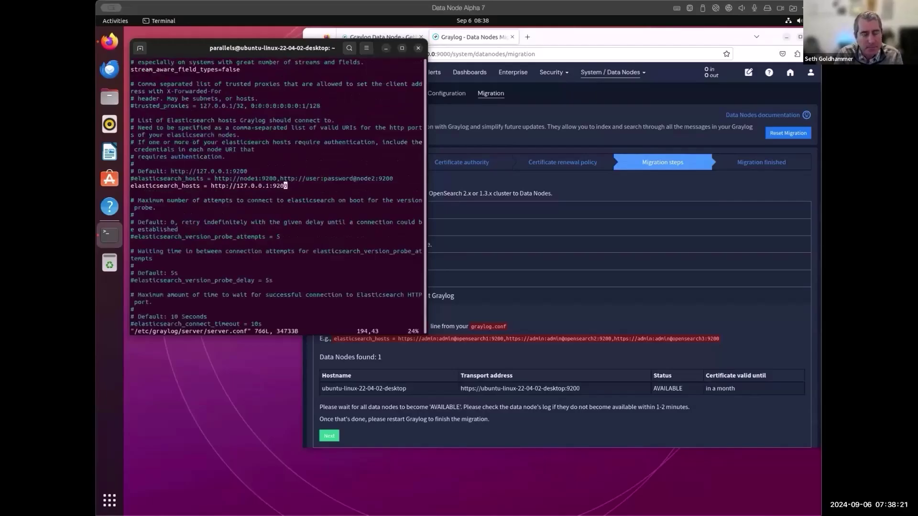
Comment out the active elasticsearch_hosts line with "#", then save the configuration file and quit vi.
{"action": "type", "text": "0i"}
{"action": "type", "text": "#"}
{"action": "key", "text": "Escape"}
{"action": "type", "text": ":wq"}
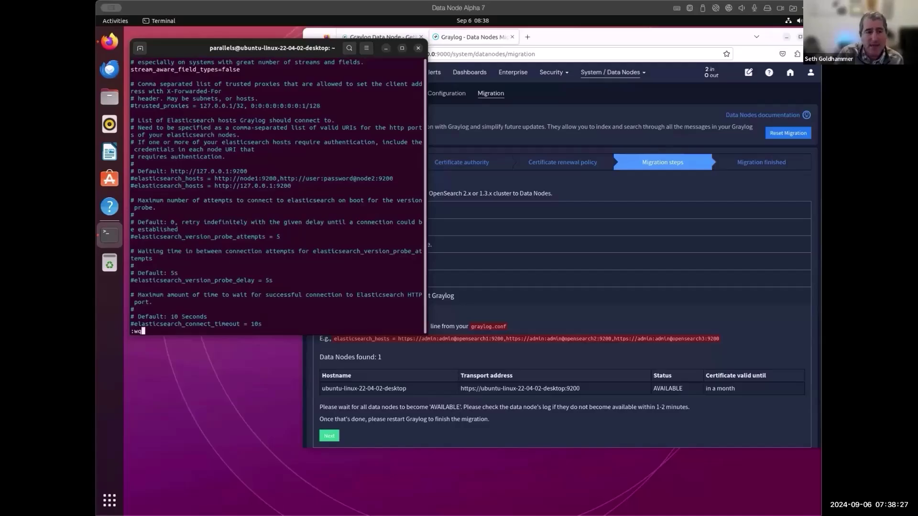
{"action": "key", "text": "Return"}
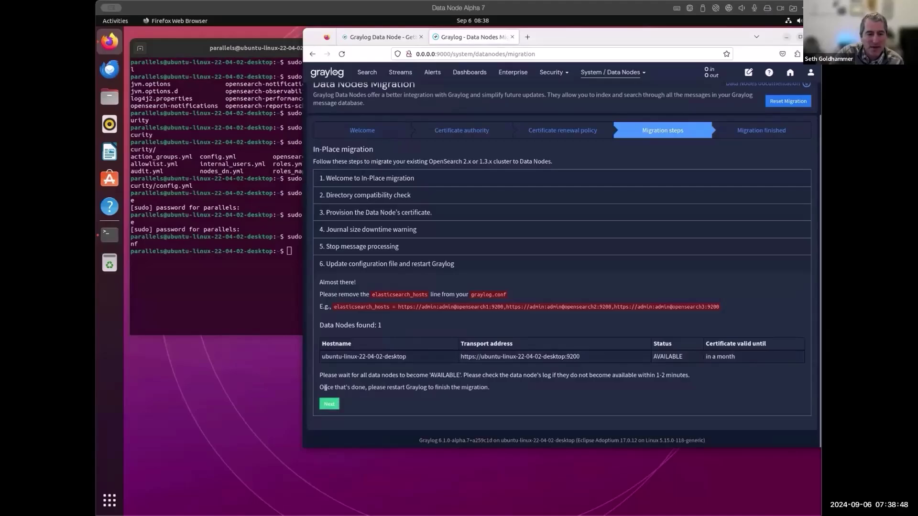
Complete the migration wizard's last step in Firefox, and restart Graylog from the terminal with "sudo systemctl restart graylog-server.service".
{"action": "left_click_drag", "start_coordinate": [328, 388], "coordinate": [487, 387]}
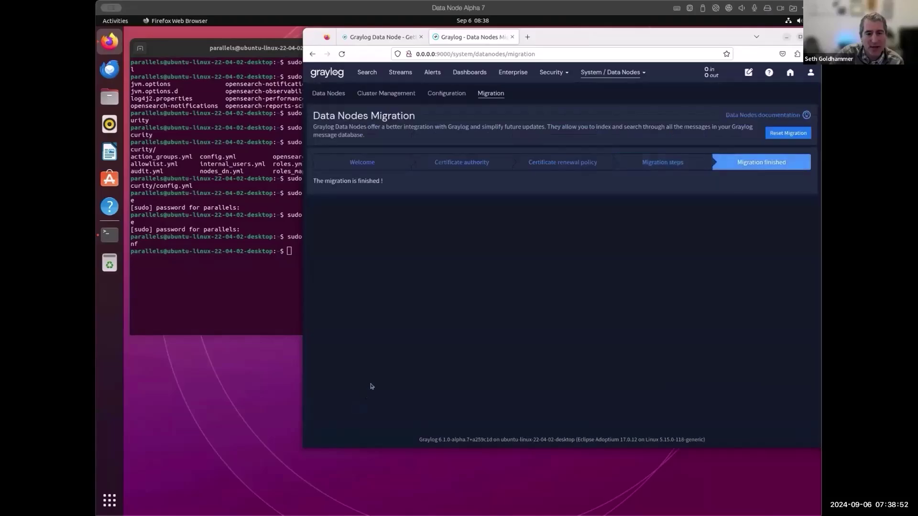
{"action": "left_click", "coordinate": [241, 255]}
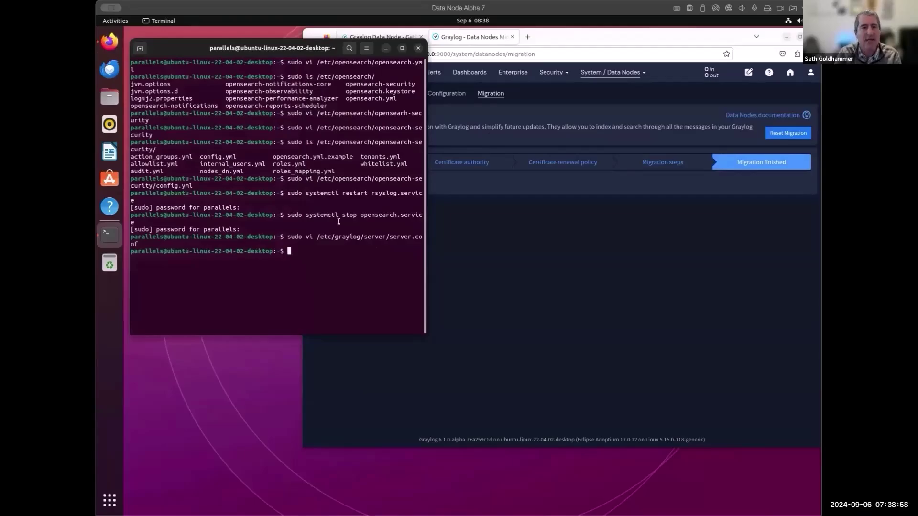
{"action": "type", "text": "sudo system"}
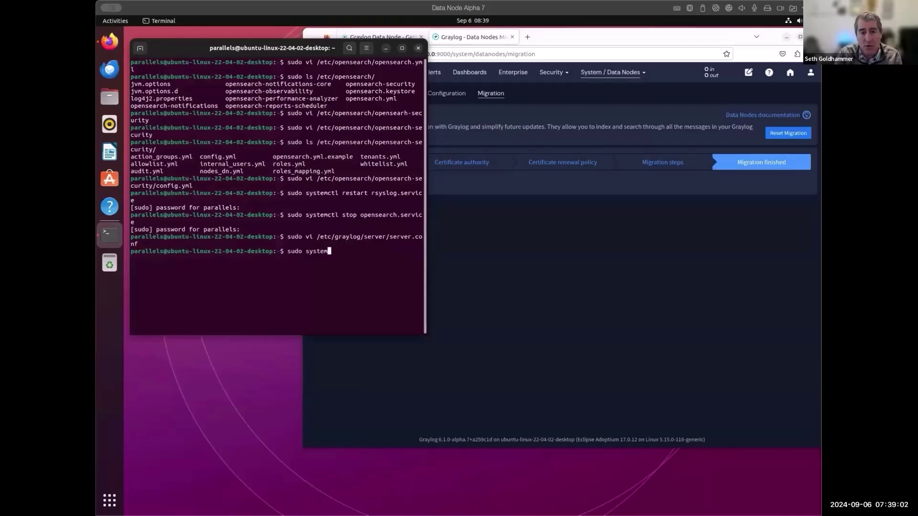
{"action": "type", "text": "ctl "}
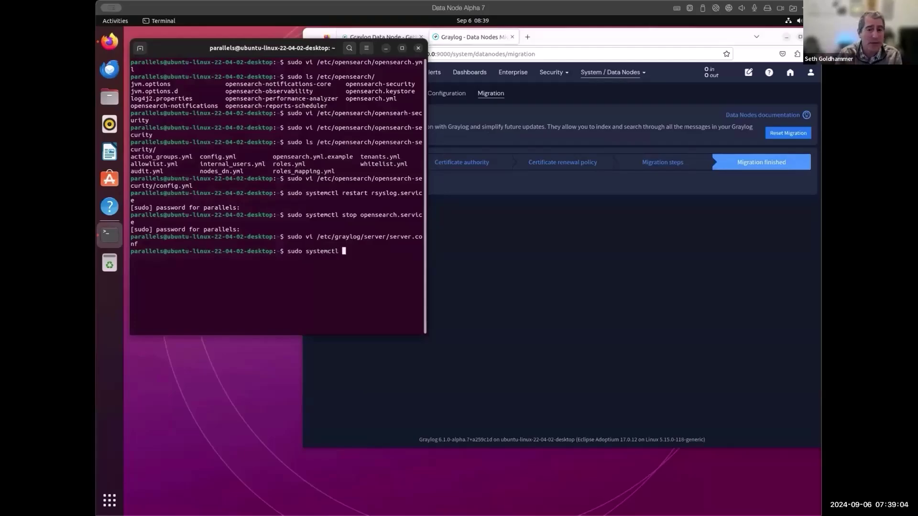
{"action": "type", "text": "restart "}
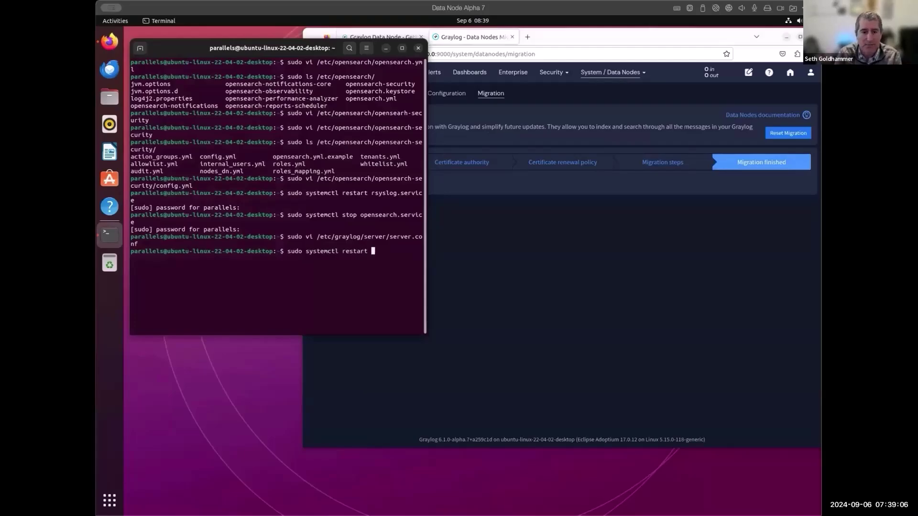
{"action": "type", "text": "graylog-s"}
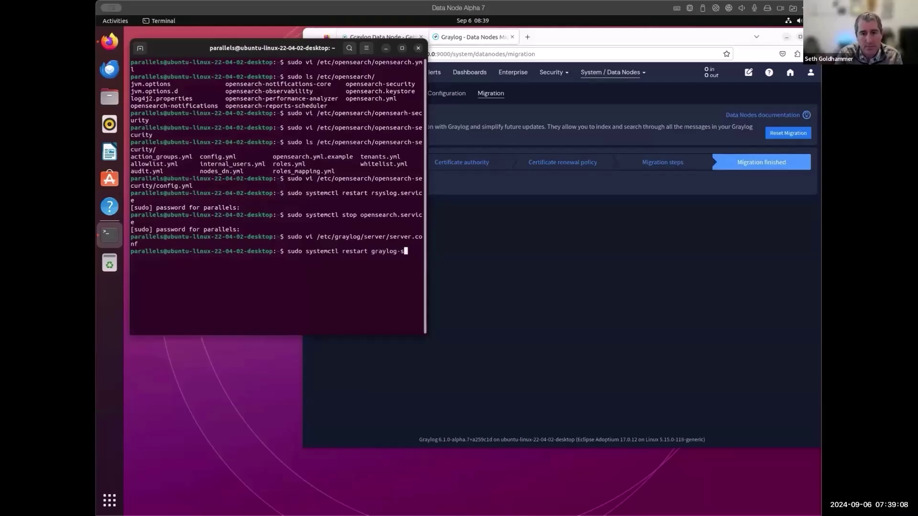
{"action": "key", "text": "Tab"}
{"action": "key", "text": "Return"}
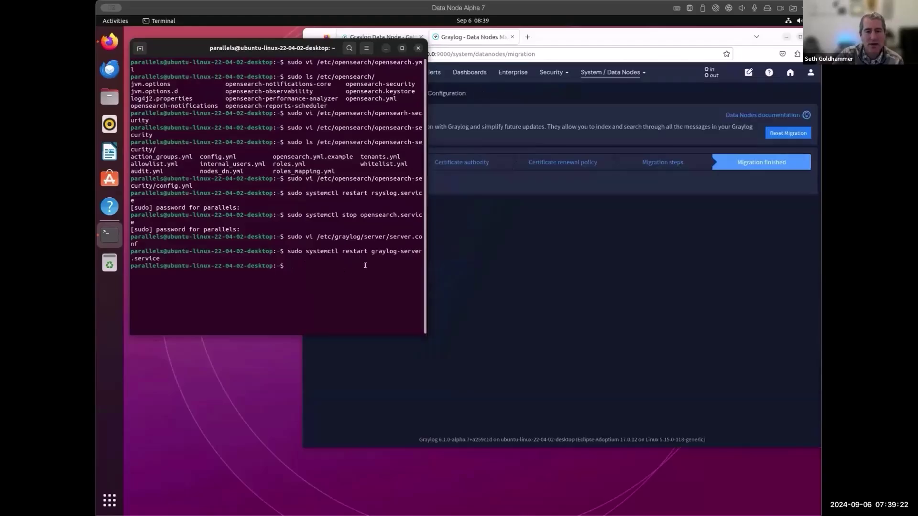
Switch back to Graylog in Firefox and check the OpenSearch cluster's name and health on the system overview.
{"action": "left_click", "coordinate": [549, 281]}
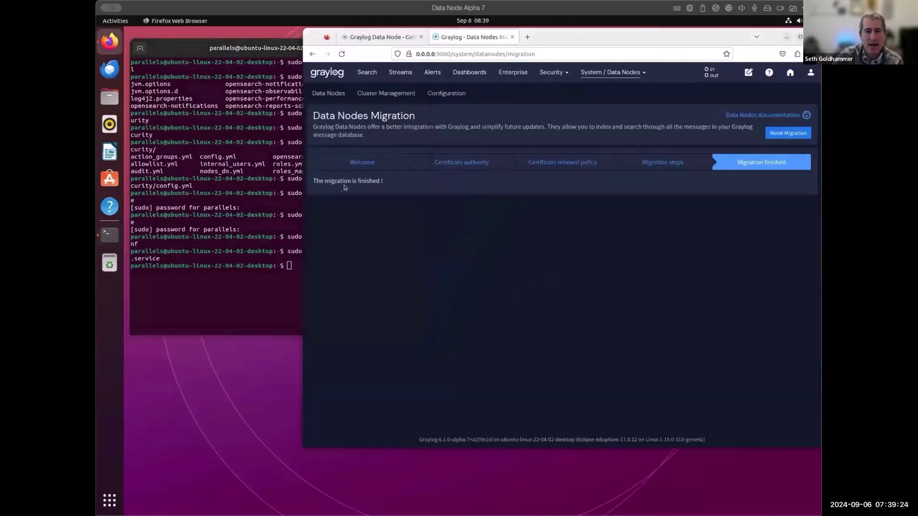
{"action": "left_click", "coordinate": [608, 72]}
{"action": "left_click", "coordinate": [603, 93]}
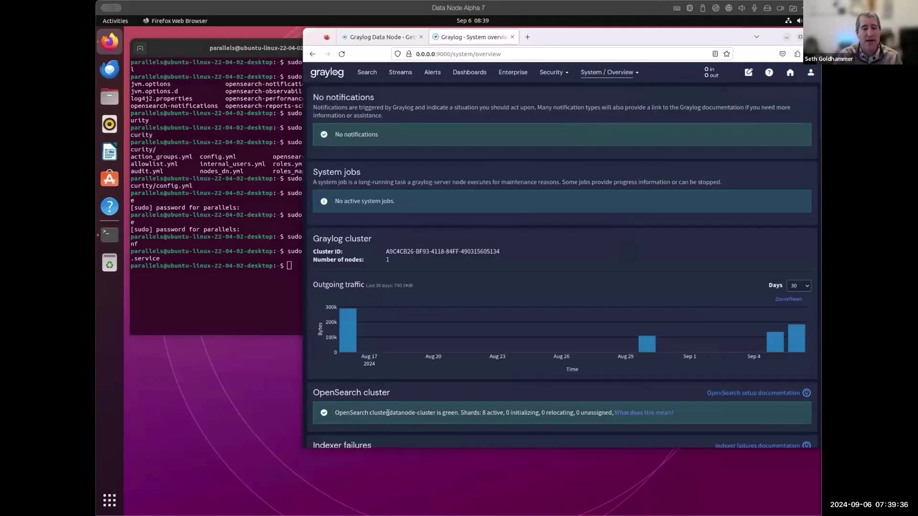
{"action": "left_click_drag", "start_coordinate": [391, 414], "coordinate": [428, 413]}
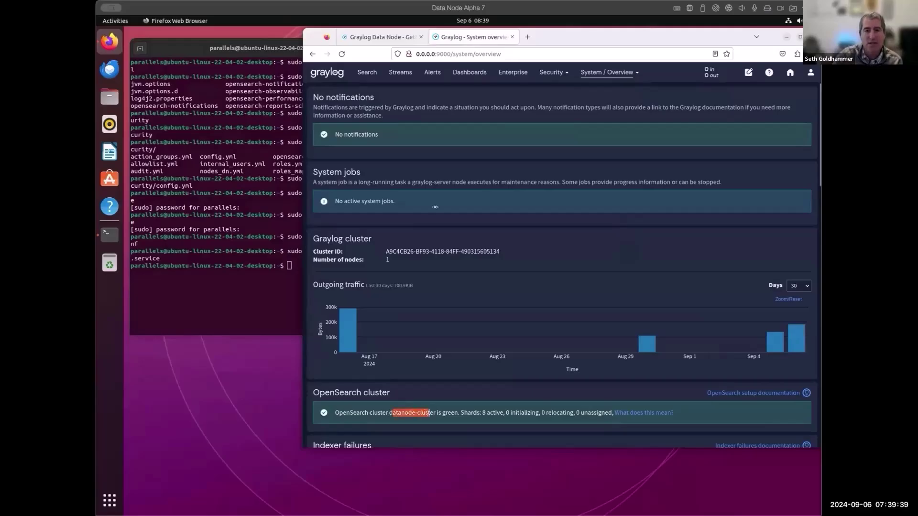
Open the message search and set its time range to all messages to view the stored logs.
{"action": "left_click", "coordinate": [373, 71]}
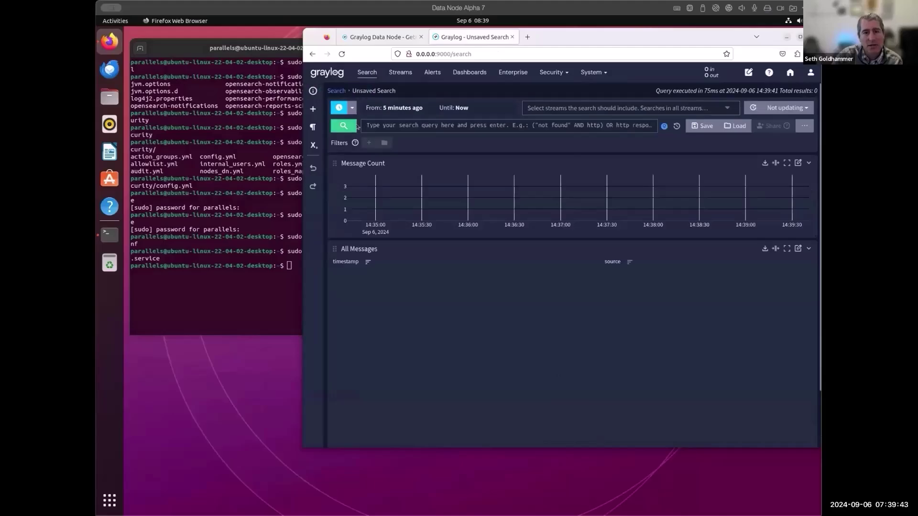
{"action": "left_click", "coordinate": [352, 108]}
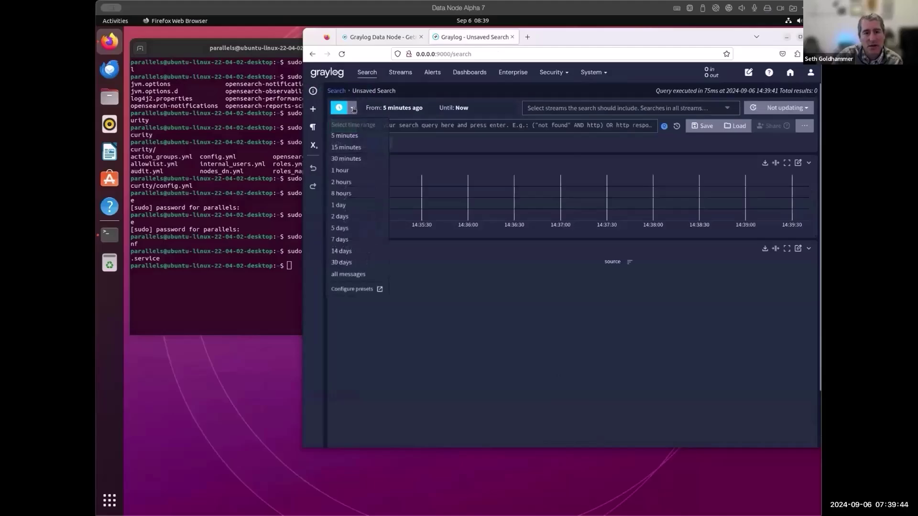
{"action": "left_click", "coordinate": [346, 275]}
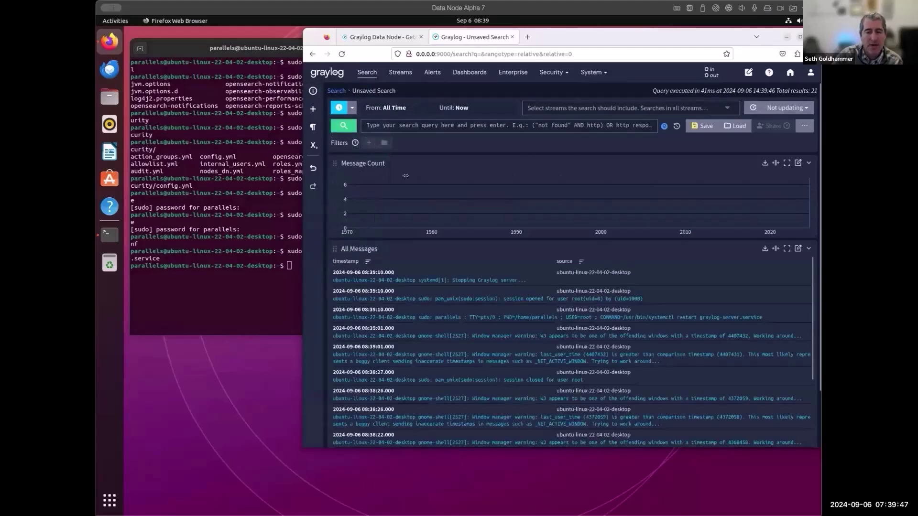